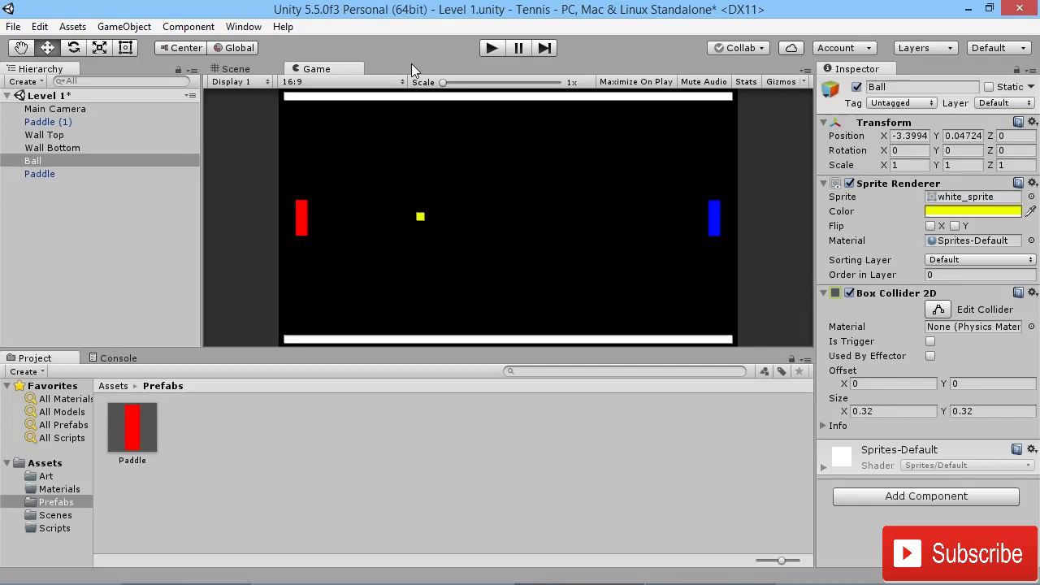
- In the Scene view, add a Rigidbody 2D to Ball by searching 'rigid' in Add Component
click(241, 68)
scroll(390, 239, up, 3)
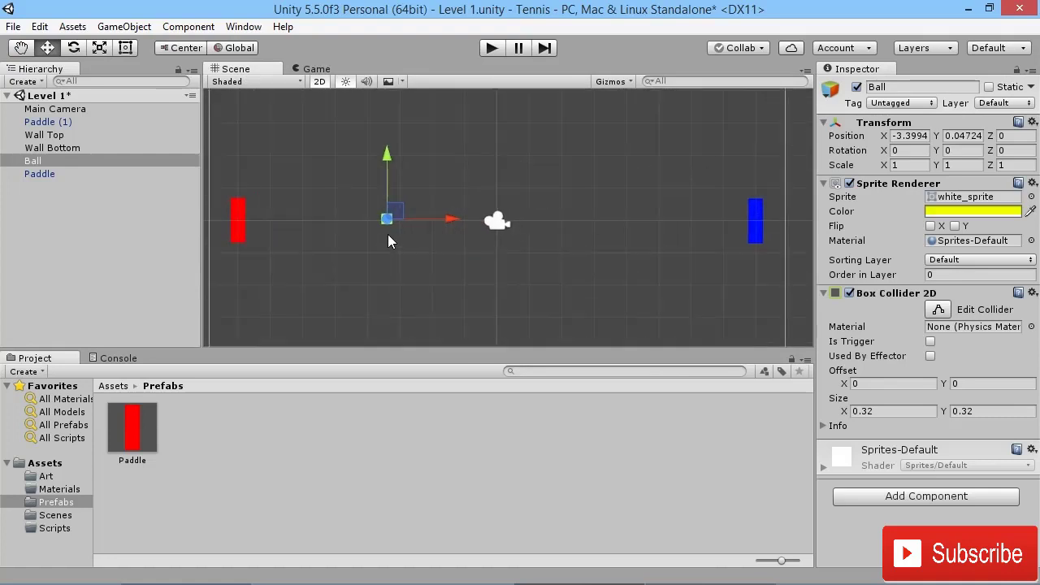
middle_drag(390, 239, 434, 205)
scroll(434, 205, down, 2)
scroll(447, 212, up, 3)
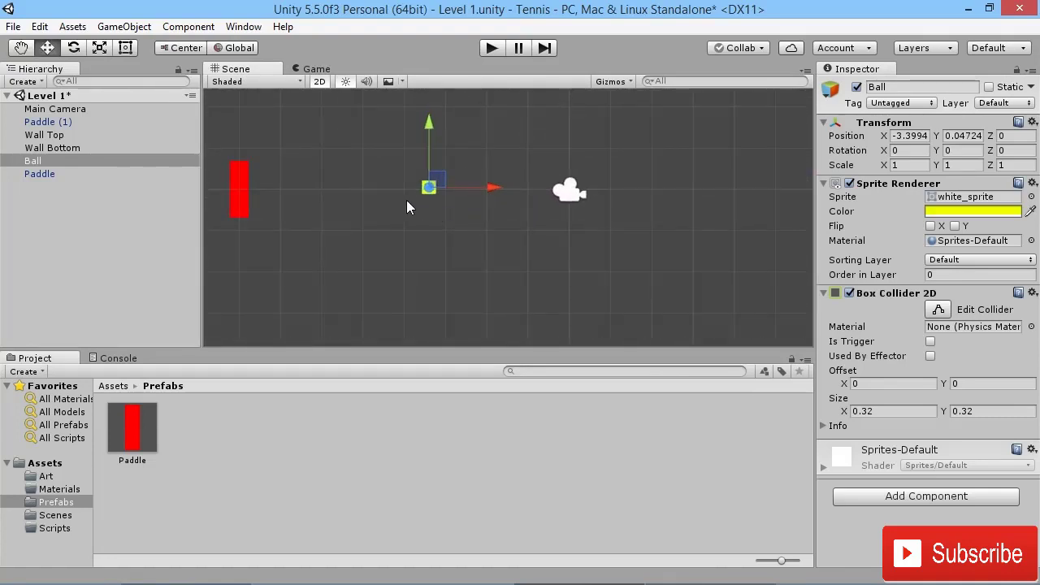
click(905, 499)
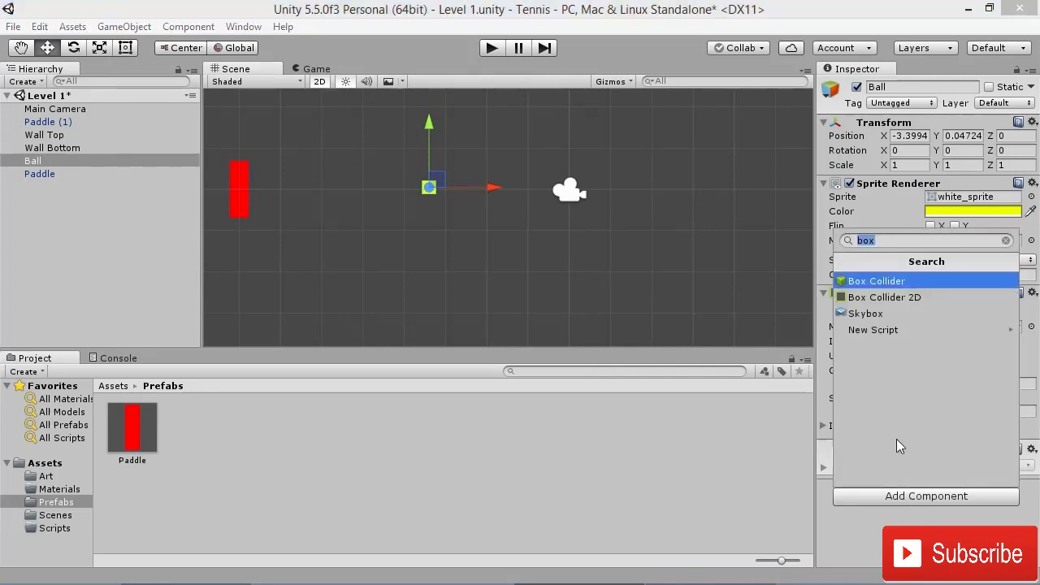
text(rigid)
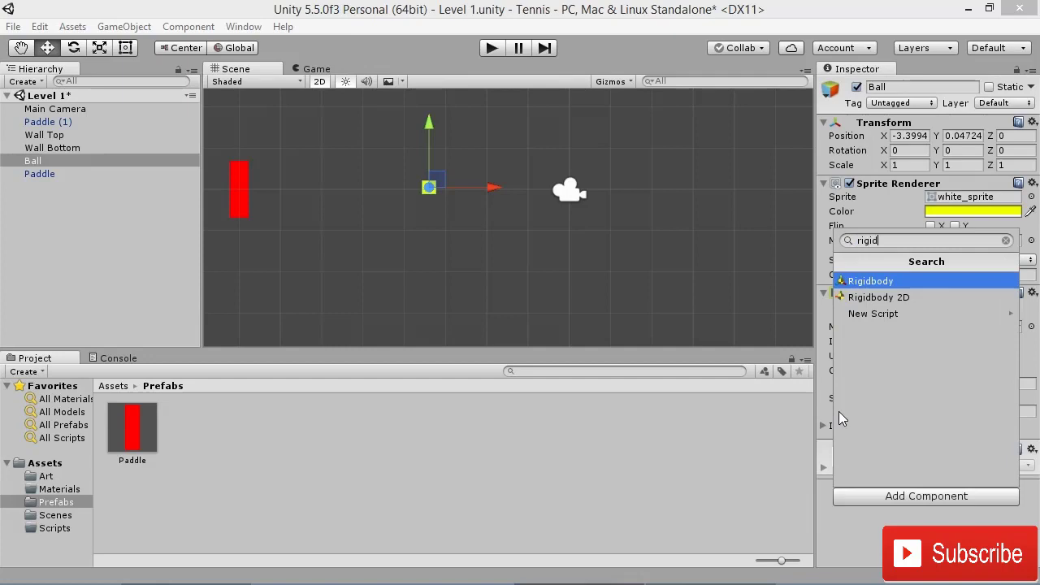
click(908, 299)
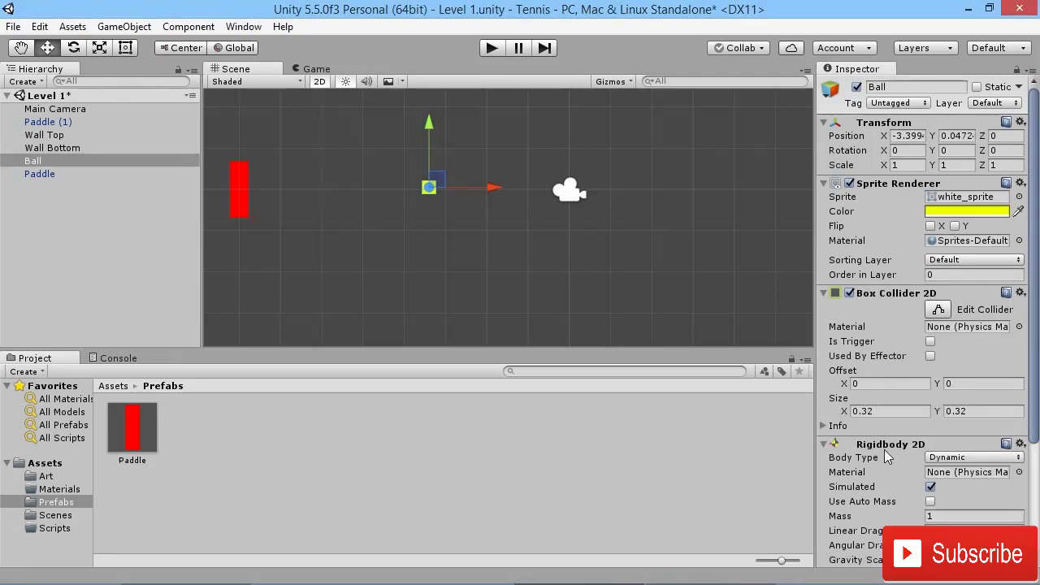
scroll(885, 453, down, 3)
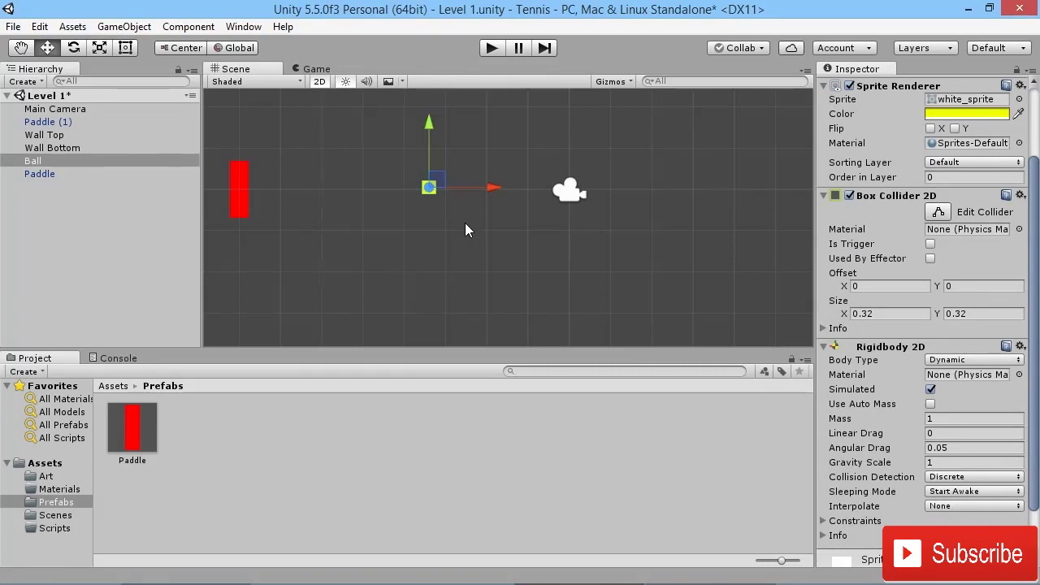
- Play the game to watch the Ball fall onto the bottom wall, then stop it
click(493, 48)
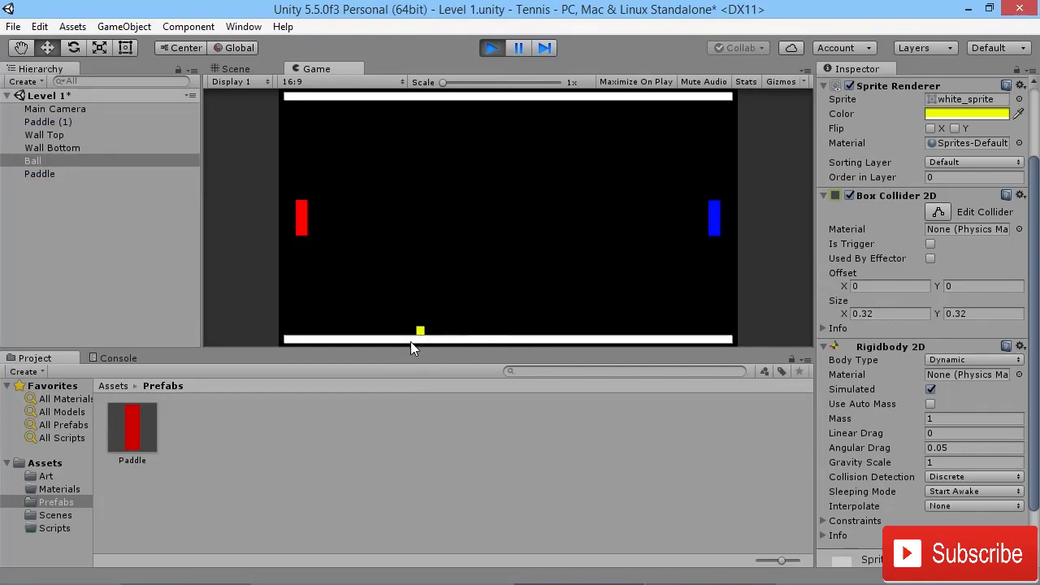
click(492, 47)
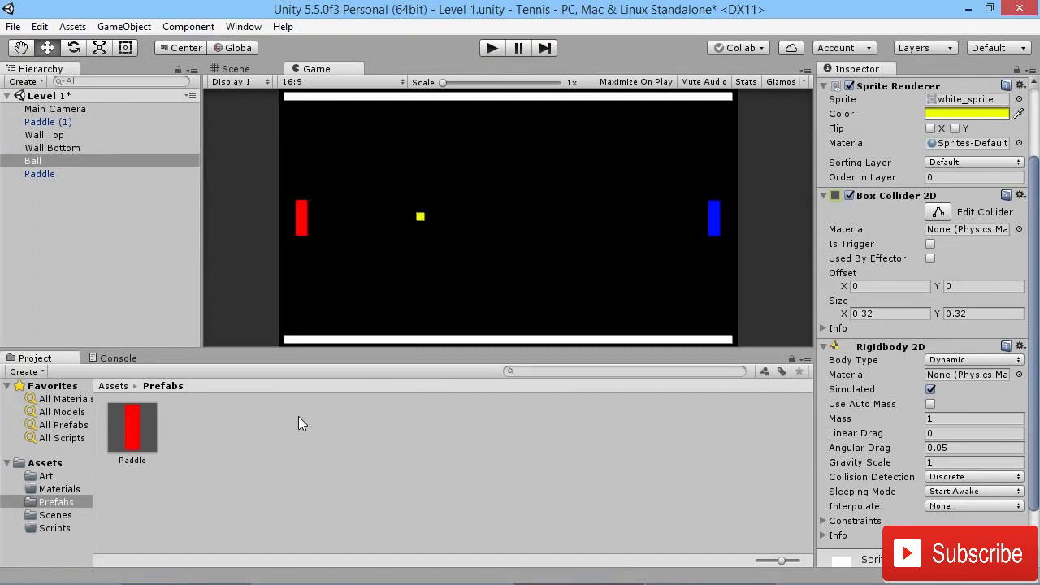
- Create a Physics Material 2D named 'Bouncy' in the Assets/Materials folder
click(48, 488)
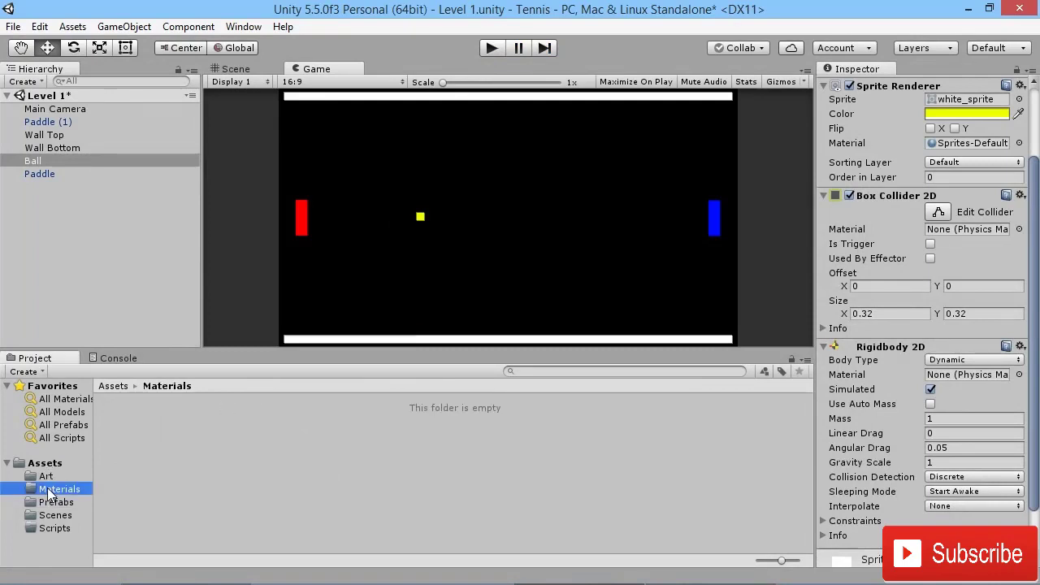
right_click(129, 423)
mouse_move(241, 131)
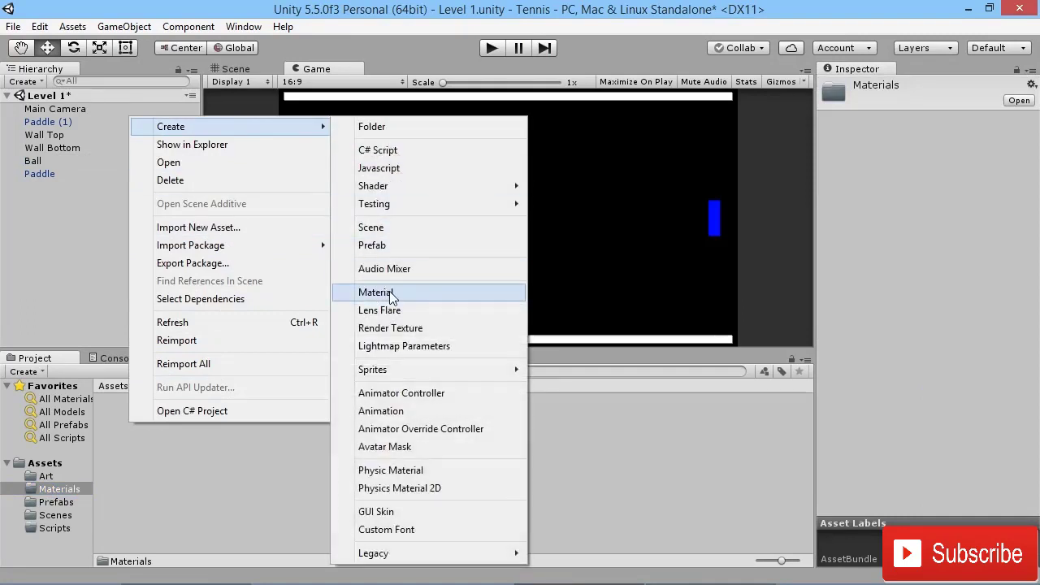
click(429, 491)
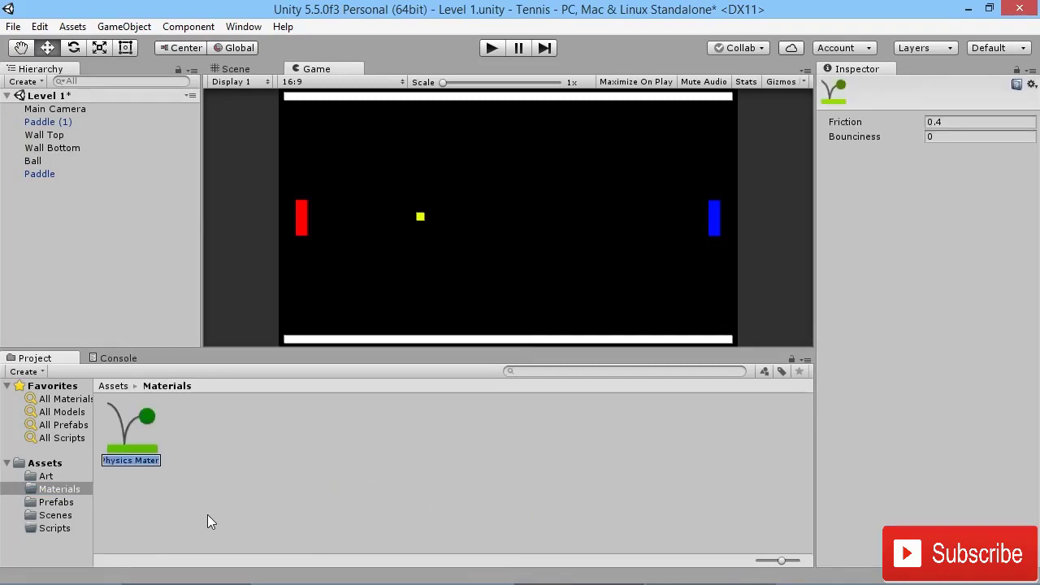
text(Bouncy)
key(Return)
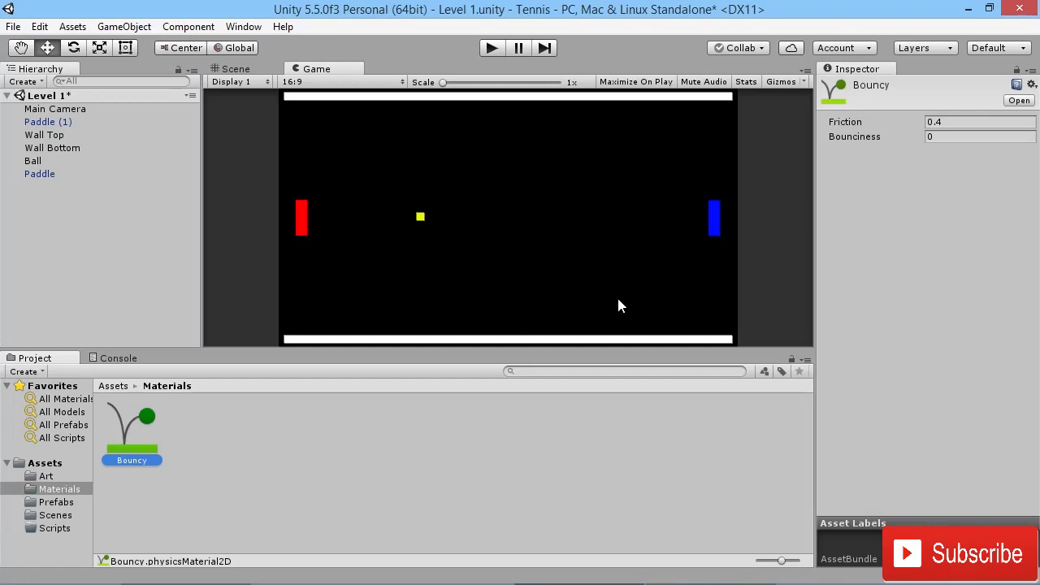
- Set the Bouncy material's Friction to 0 and Bounciness to 1
click(963, 122)
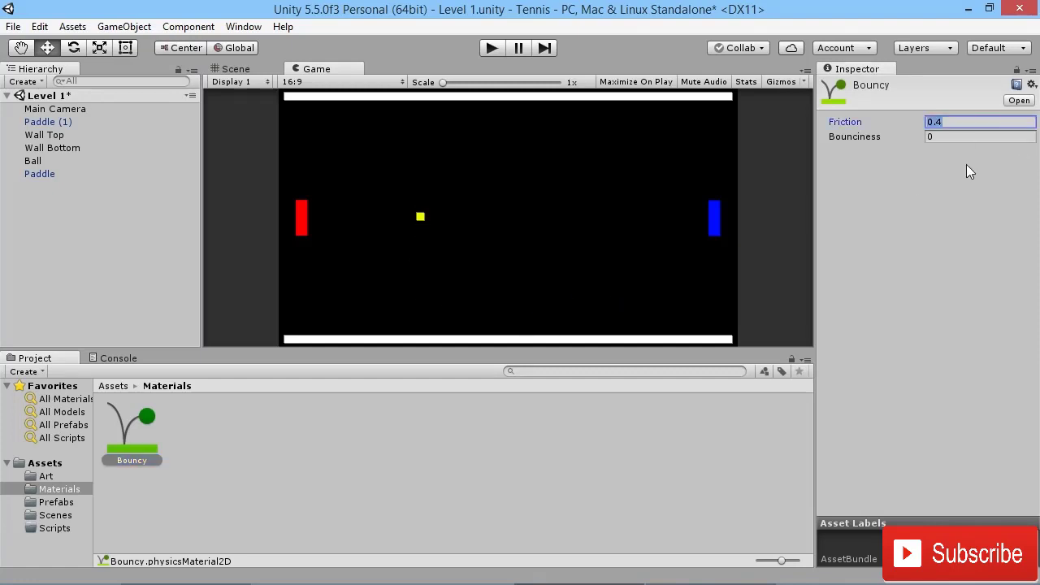
text(0)
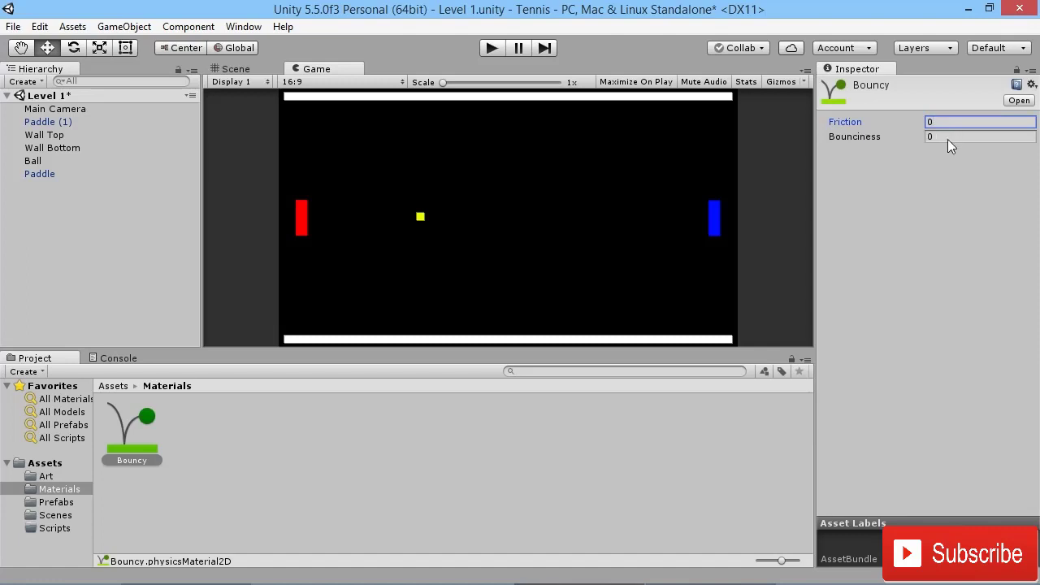
click(947, 138)
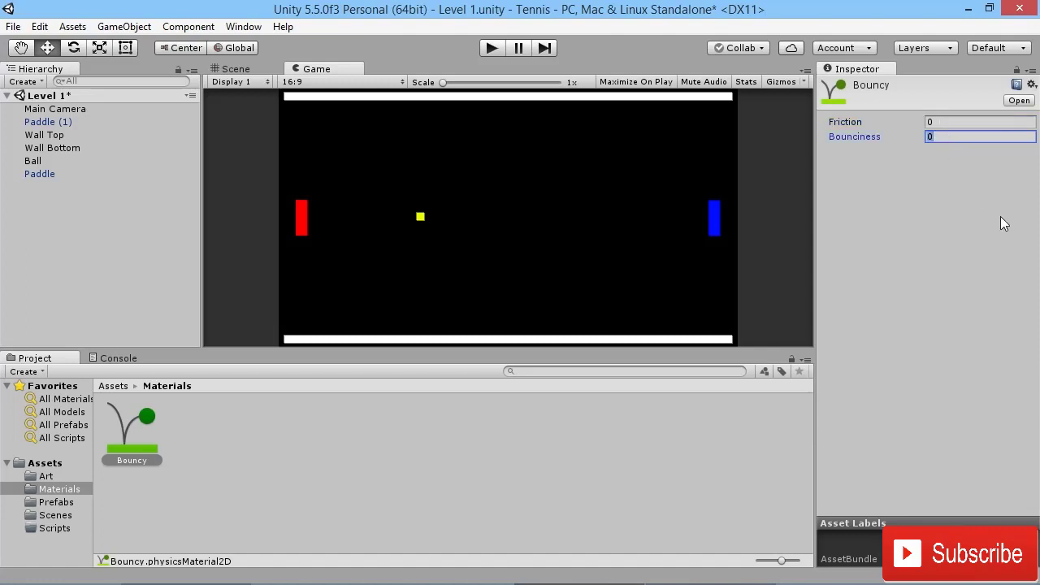
text(1)
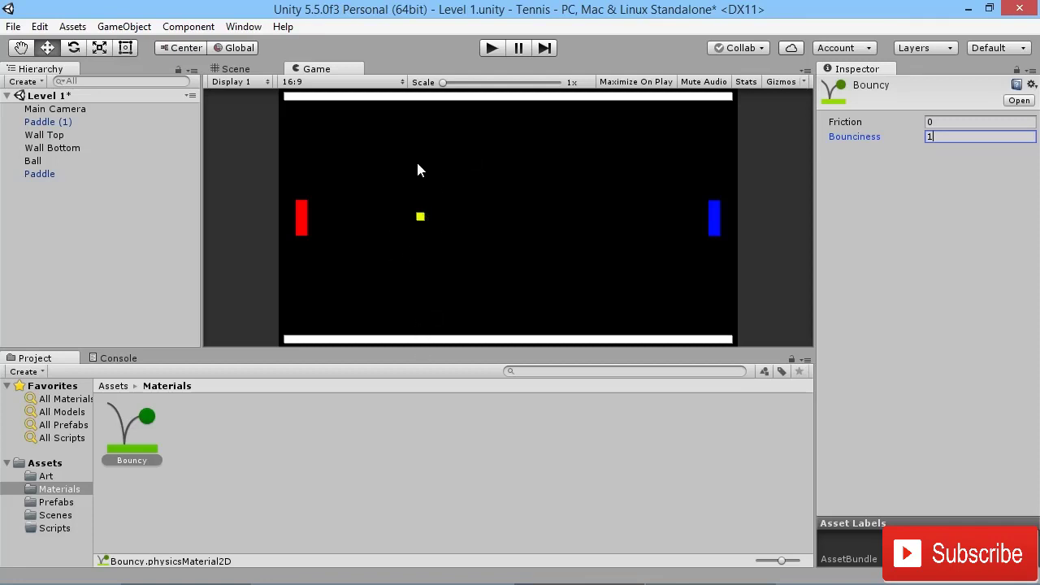
- Return to the Game view and select Ball in the Hierarchy
click(232, 70)
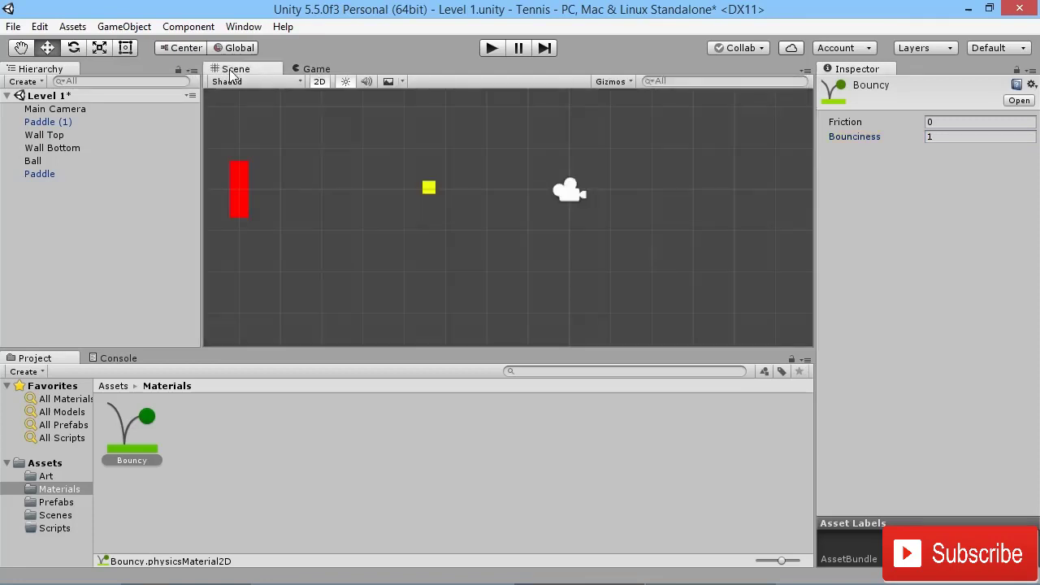
click(312, 70)
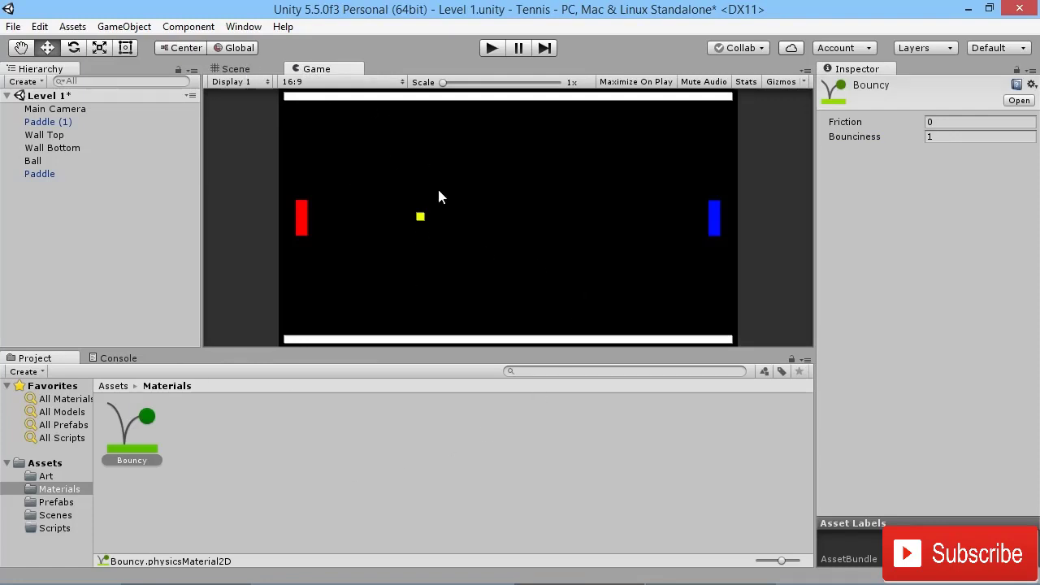
click(32, 161)
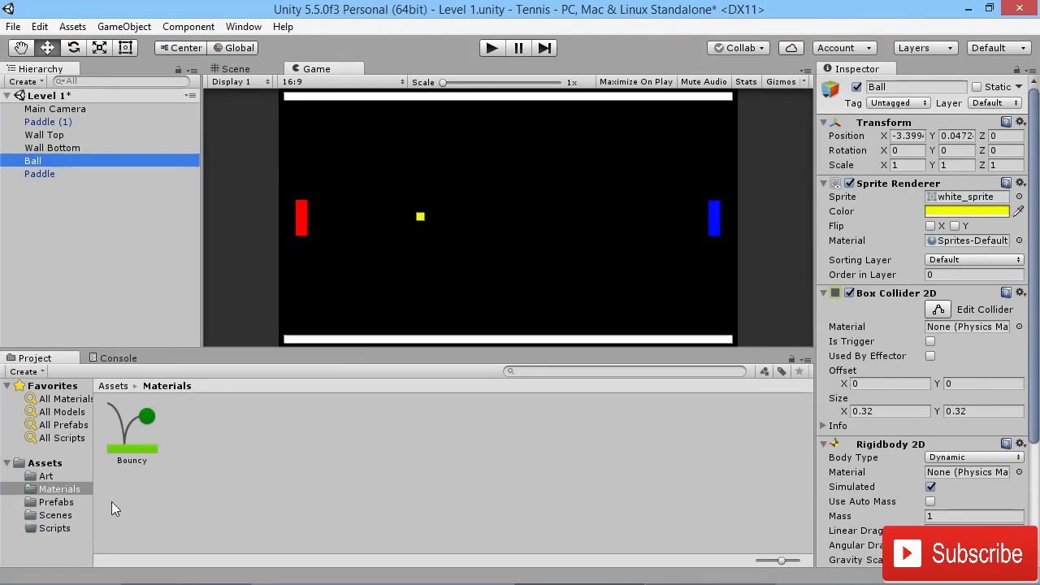
- Put Bouncy in the Ball's Box Collider 2D Material slot and play to watch it bounce
drag(124, 428, 967, 332)
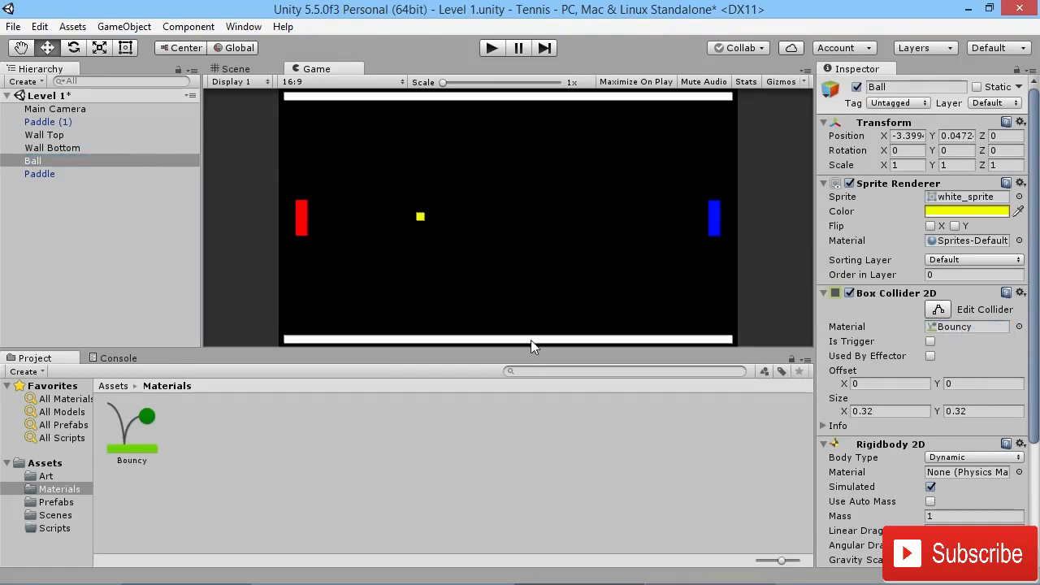
click(494, 47)
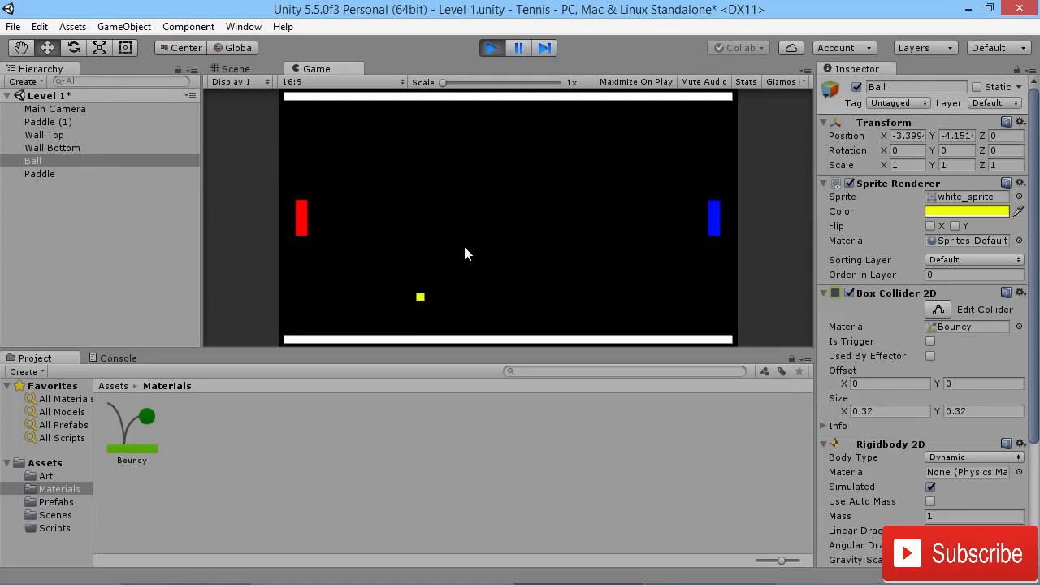
- Stop the run and change Bouncy's Bounciness to 0.97
click(492, 47)
click(128, 434)
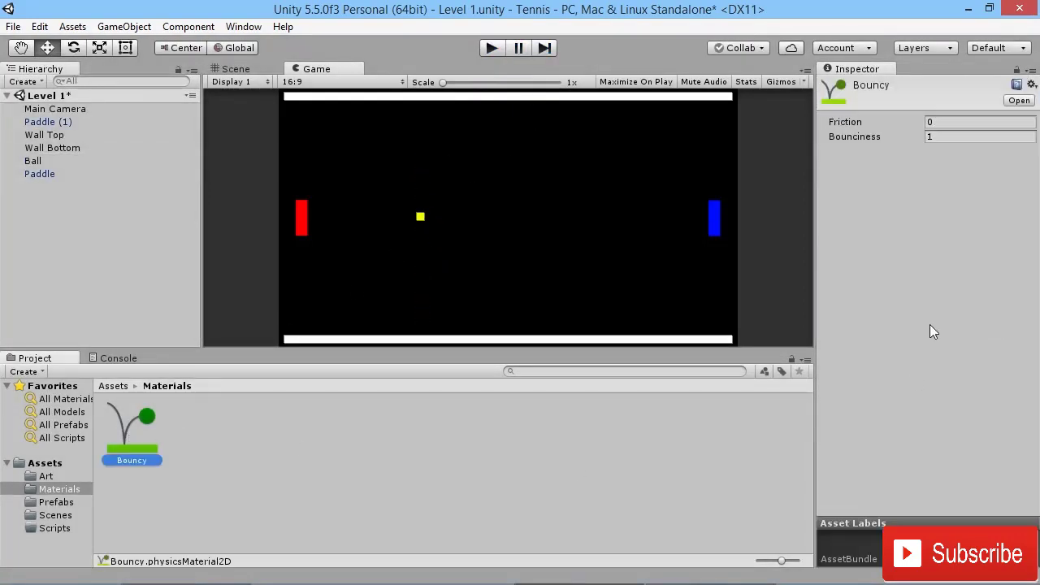
click(971, 139)
text(0.97)
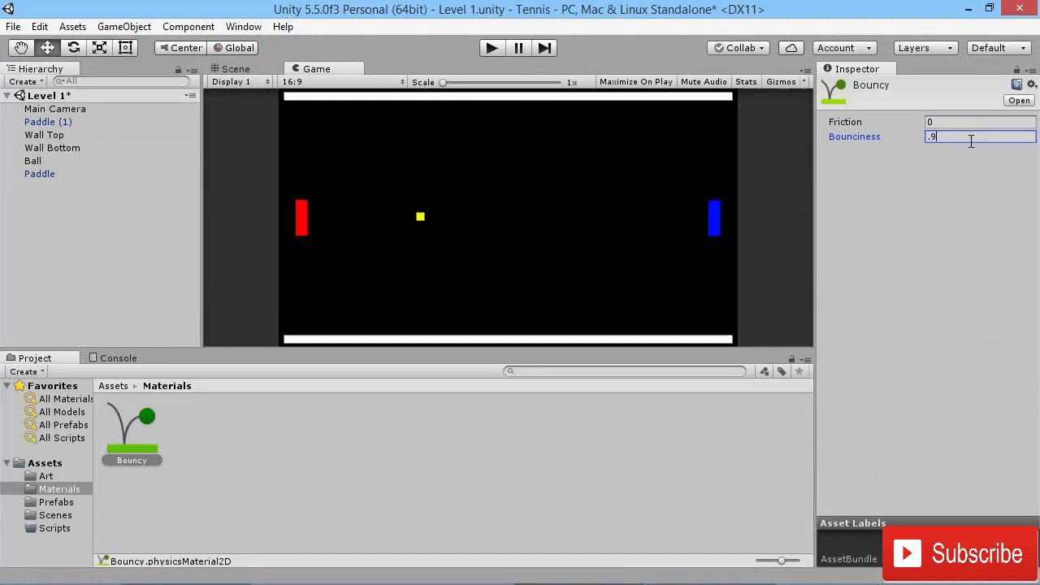
- Test-play with bounciness 0.97, then stop and restore Bounciness to 1
click(485, 54)
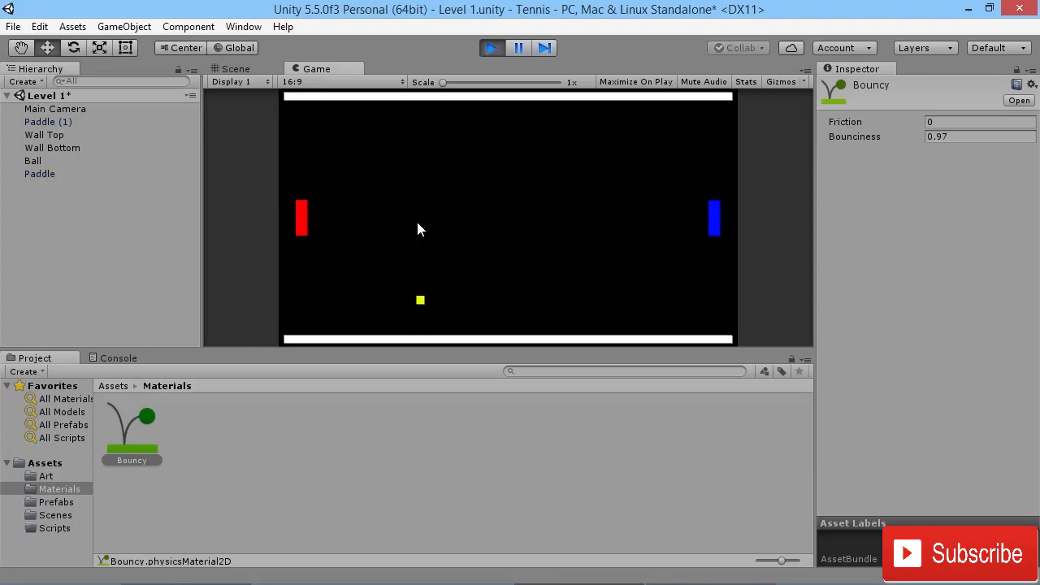
click(492, 50)
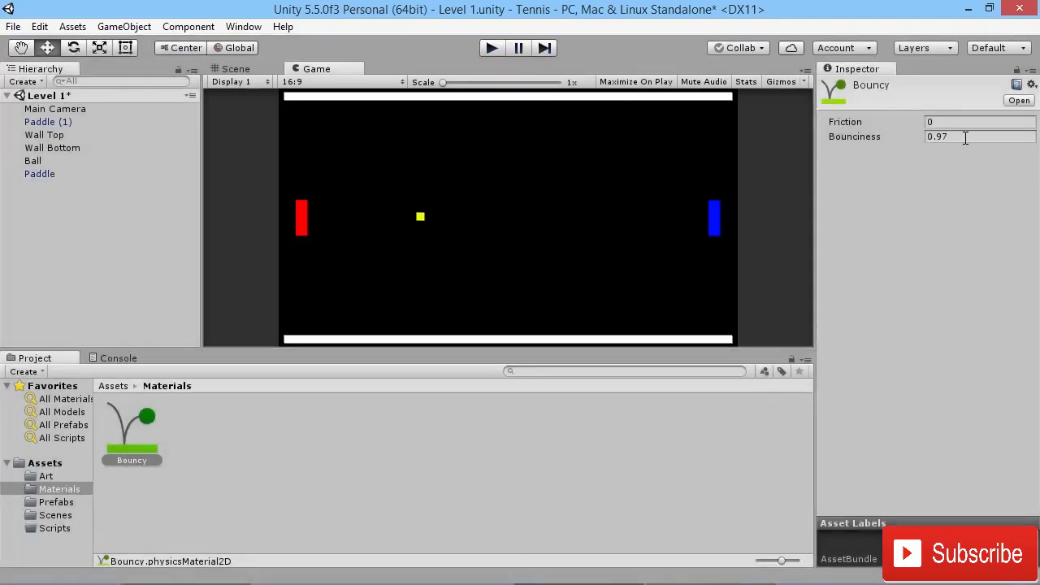
click(974, 137)
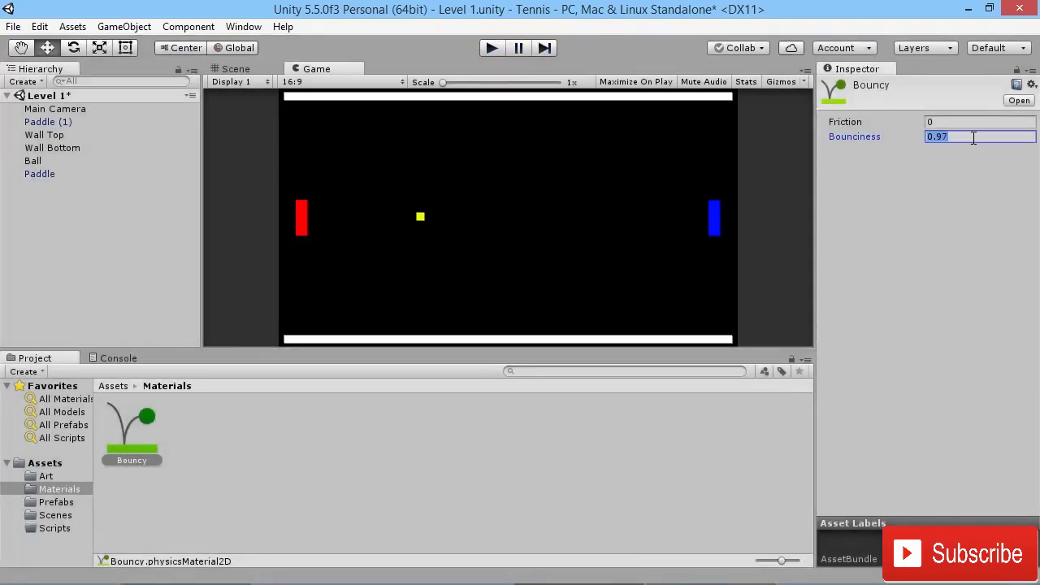
text(1)
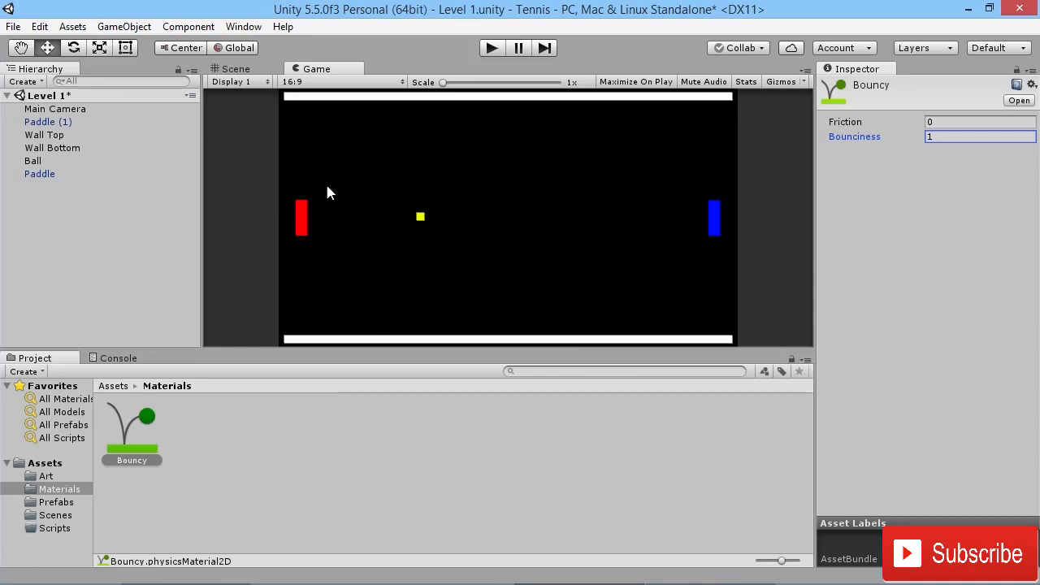
- Set the Ball's Rigidbody 2D Gravity Scale to 0 and start a test run
click(34, 161)
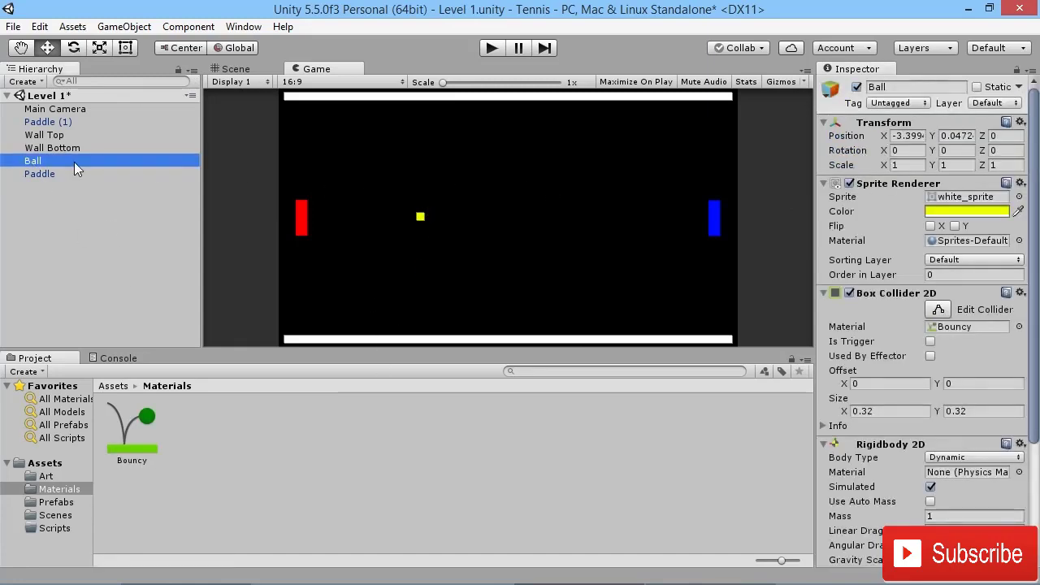
scroll(886, 417, down, 5)
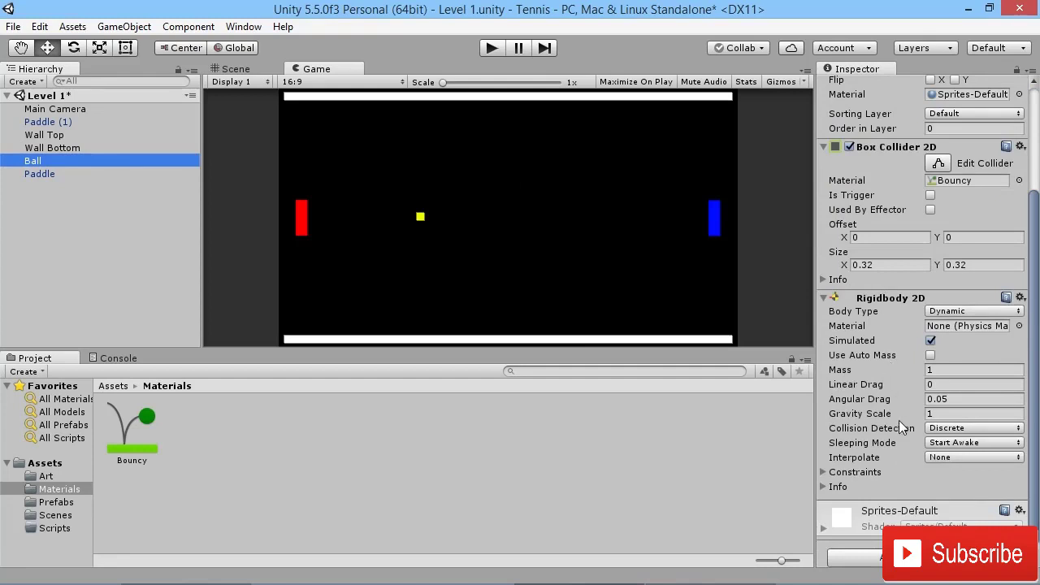
click(928, 415)
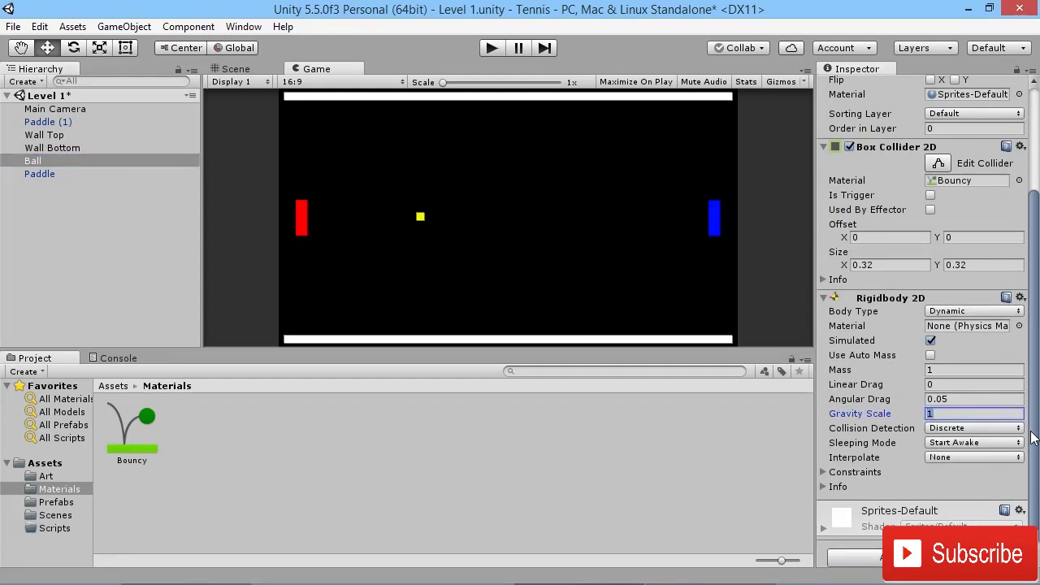
text(0)
click(491, 47)
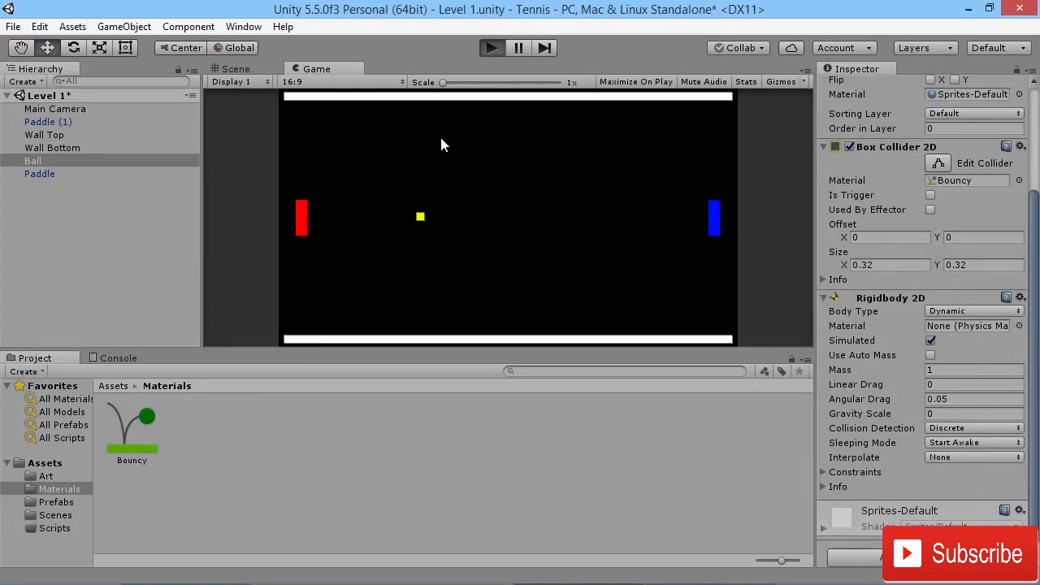